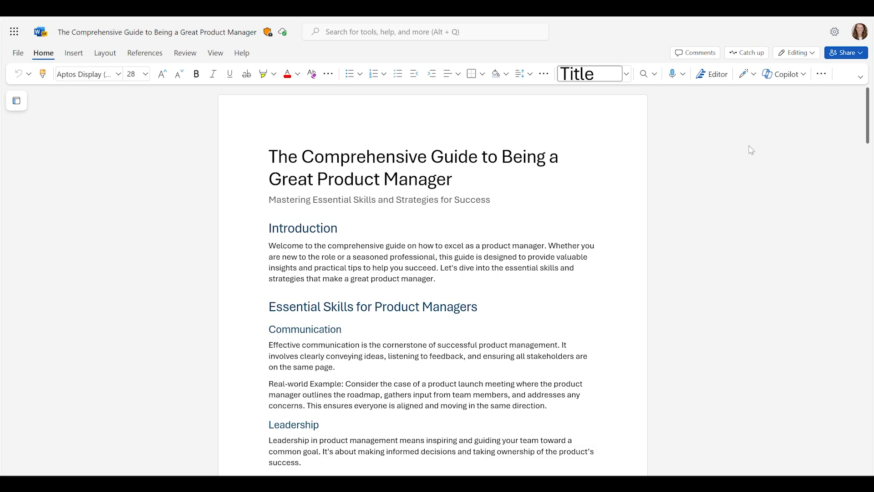
- Ask Copilot "Is there anything else that I should consider if I'm joining a new team?" about this document and read its answer
{"action": "left_click", "coordinate": [778, 73]}
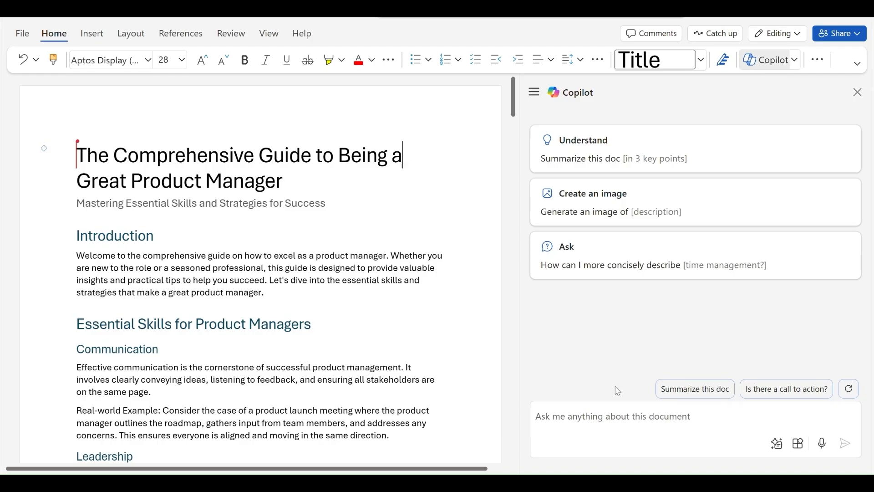
{"action": "type", "text": "Is there anything else that I should consider if I'm joining a new team?"}
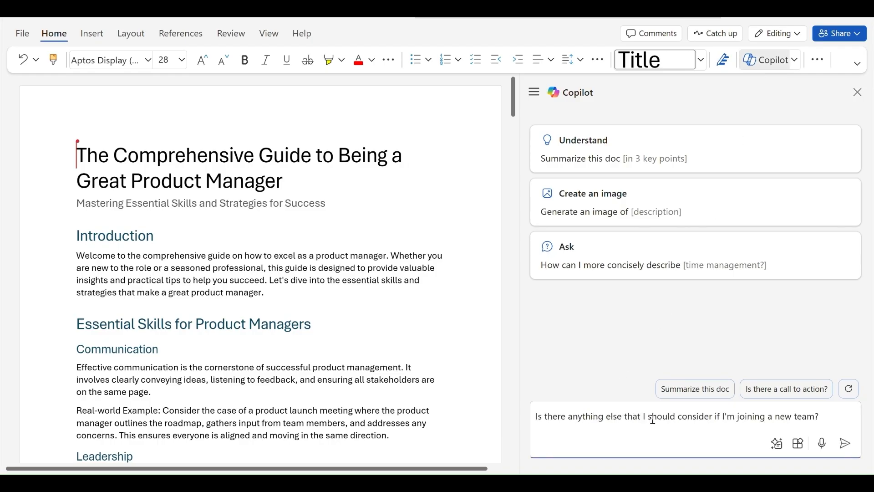
{"action": "left_click", "coordinate": [849, 450]}
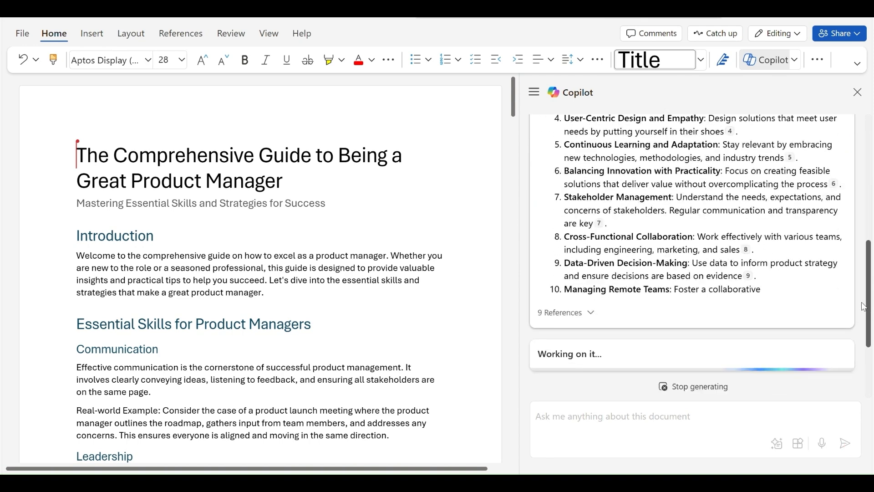
{"action": "left_click_drag", "start_coordinate": [868, 308], "coordinate": [871, 186]}
{"action": "scroll", "coordinate": [872, 186], "scroll_direction": "down", "scroll_amount": 2}
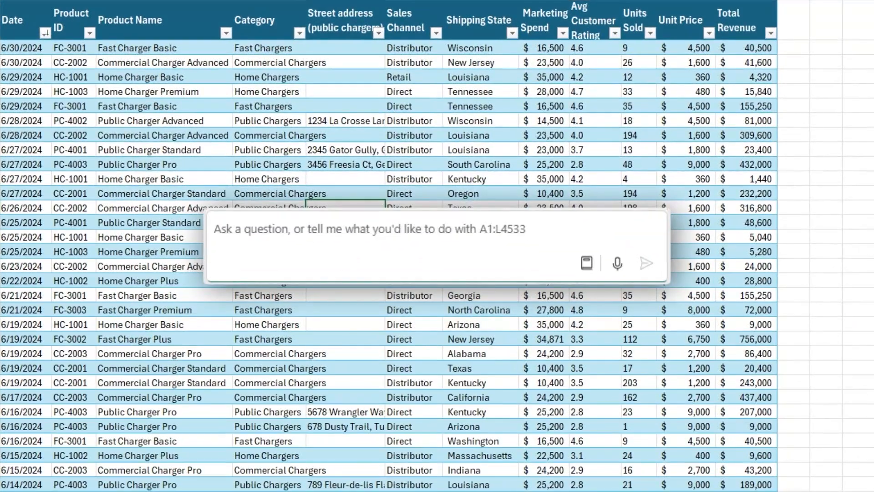
- In Excel, ask Copilot to "Group units sold by state" and add the resulting chart to a new sheet
{"action": "type", "text": "Group units sold by state"}
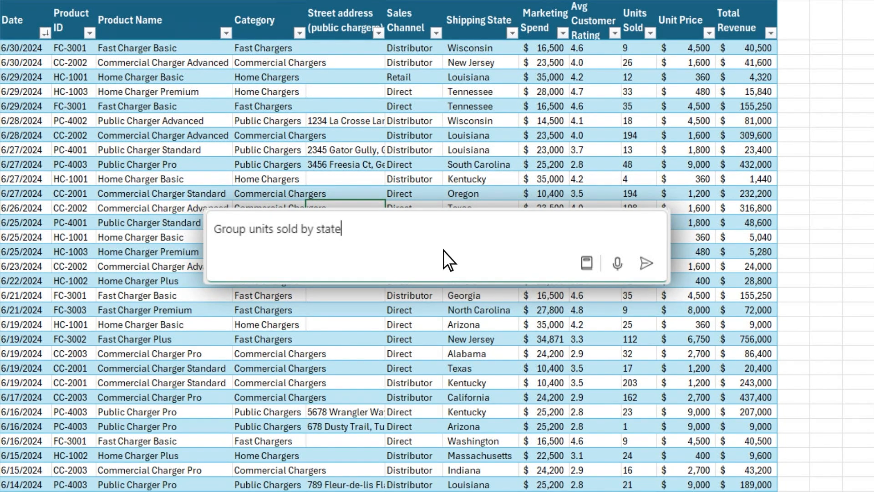
{"action": "left_click", "coordinate": [645, 264]}
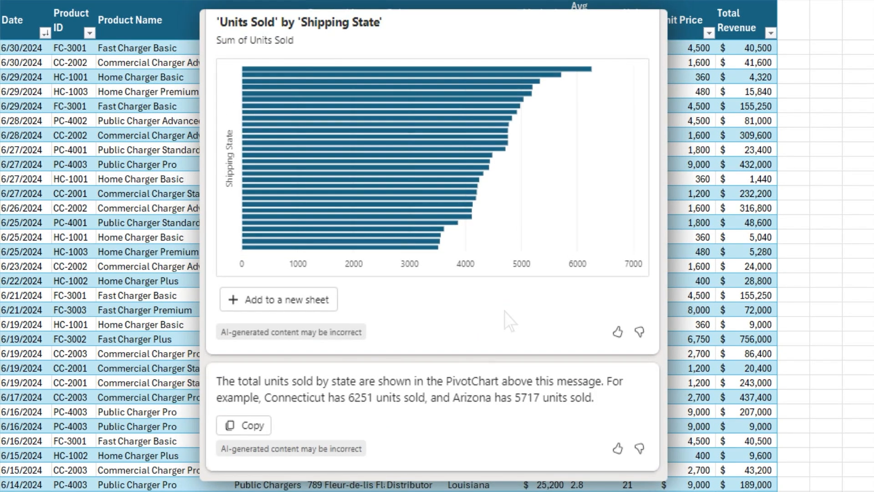
{"action": "left_click", "coordinate": [284, 305]}
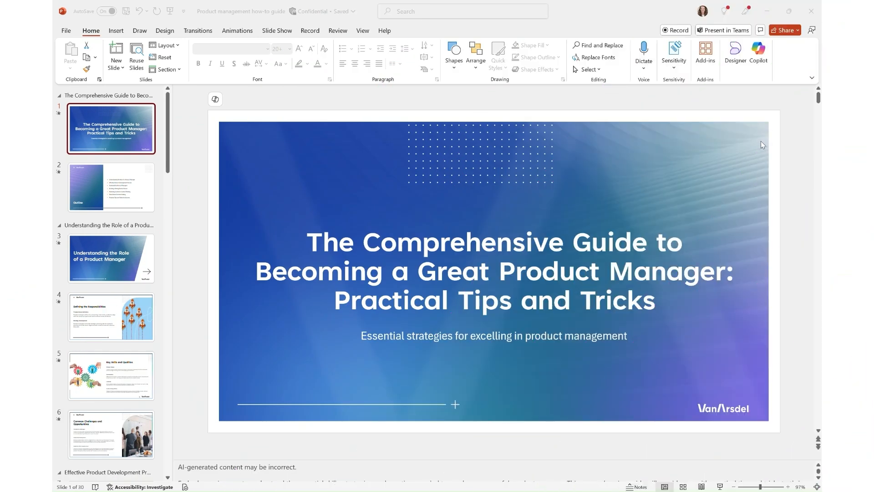
- In PowerPoint, ask Copilot to "give me a breakdown of the key points" of the product manager presentation and review the answer
{"action": "left_click", "coordinate": [759, 68]}
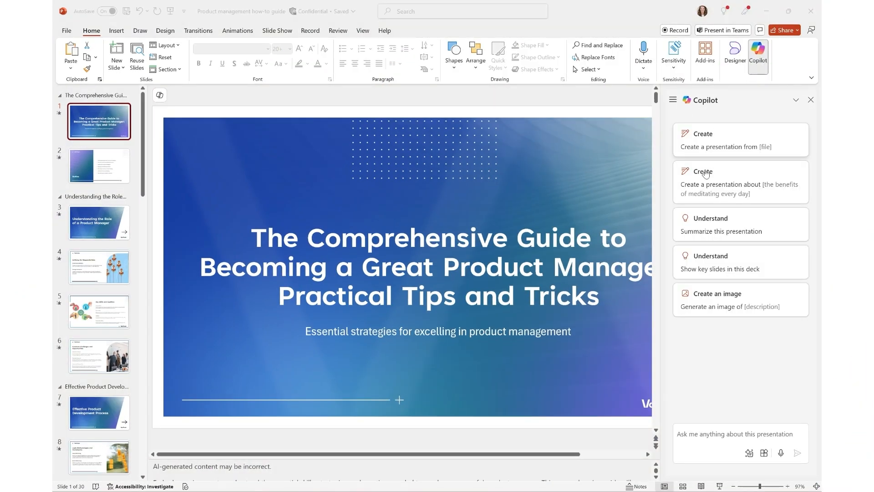
{"action": "left_click", "coordinate": [691, 434]}
{"action": "type", "text": "give me a breakdown of the key points"}
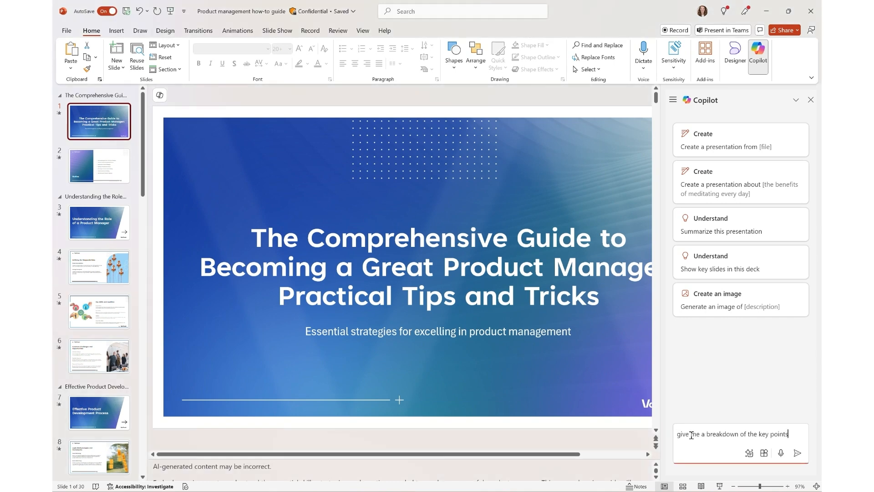
{"action": "key", "text": "Return"}
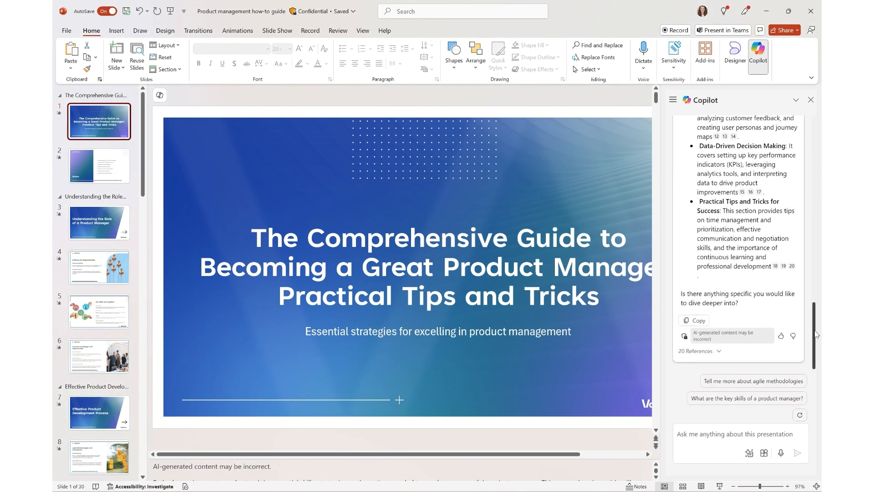
{"action": "scroll", "coordinate": [816, 335], "scroll_direction": "up", "scroll_amount": 10}
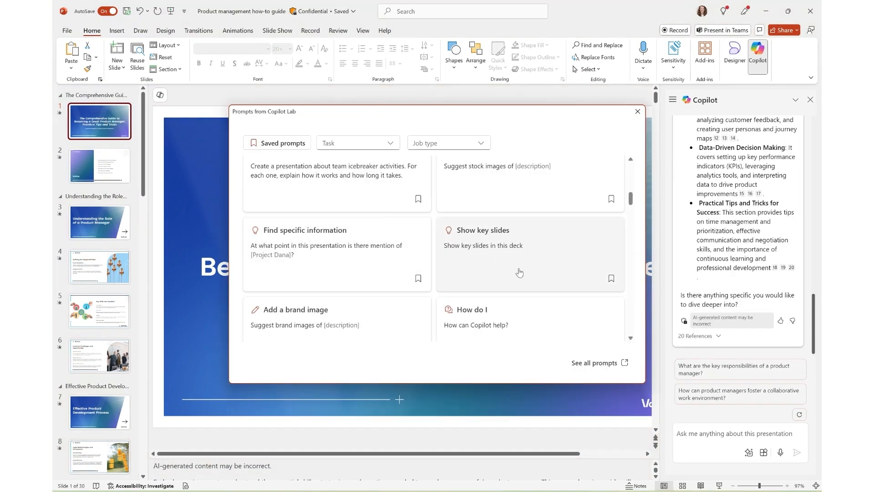
- Run the Copilot Lab prompt "Show key slides in this deck" and play the key slides
{"action": "left_click", "coordinate": [520, 272]}
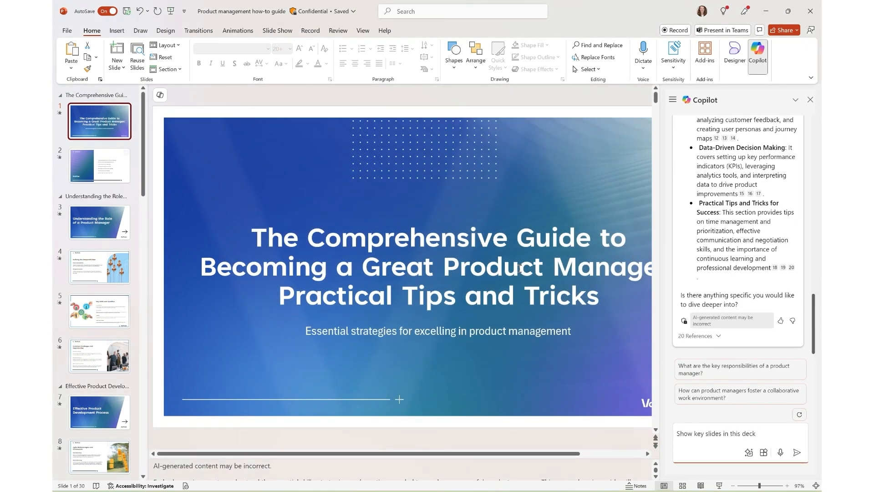
{"action": "left_click", "coordinate": [798, 453]}
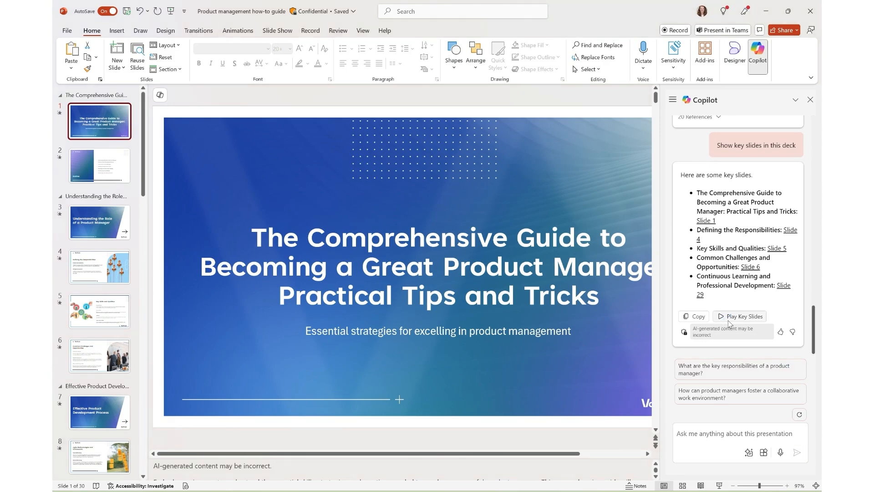
{"action": "left_click", "coordinate": [738, 317]}
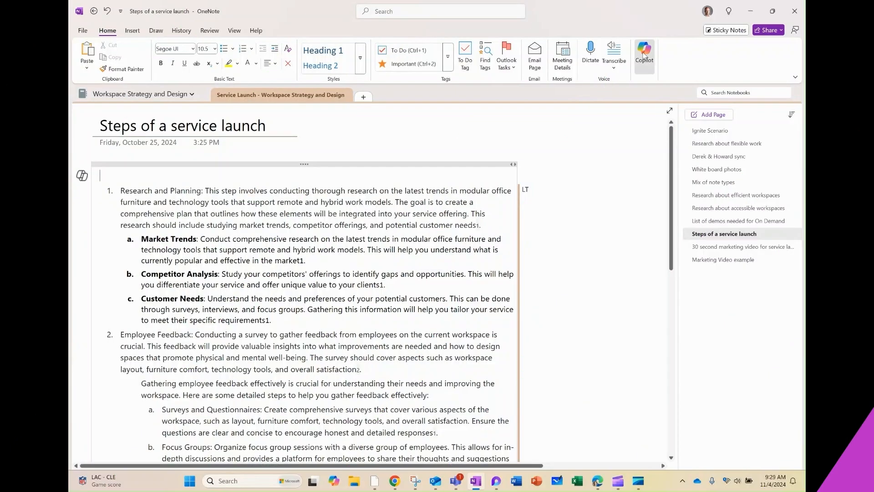
- In OneNote, ask Copilot "What top 3 things should I focus on next?" about the service launch page
{"action": "left_click", "coordinate": [644, 55]}
{"action": "left_click", "coordinate": [667, 412]}
{"action": "type", "text": "What top 3 thing"}
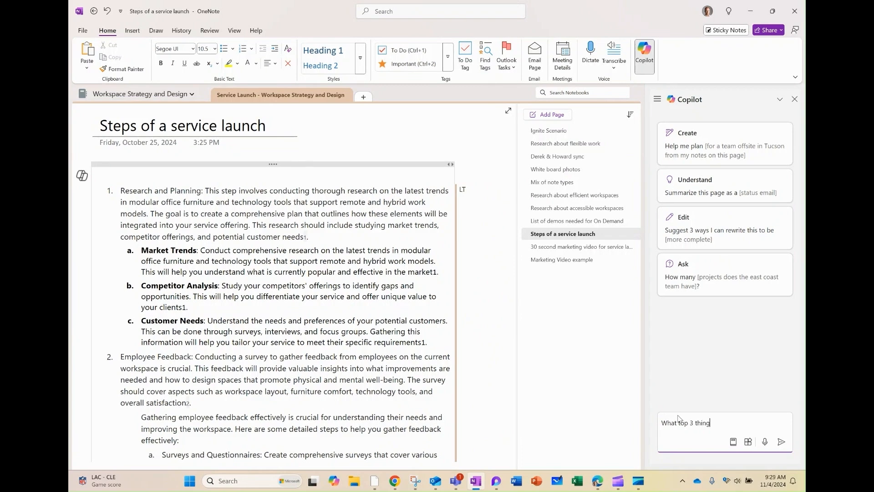
{"action": "type", "text": "s should I focus on next?"}
{"action": "key", "text": "Return"}
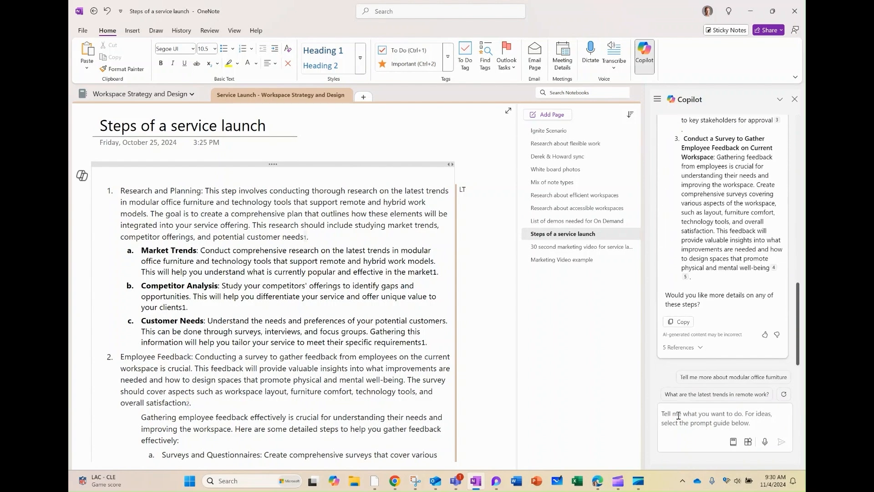
- Copy Copilot's answer and paste it above the numbered list on the "Steps of a service launch" page
{"action": "left_click", "coordinate": [680, 323]}
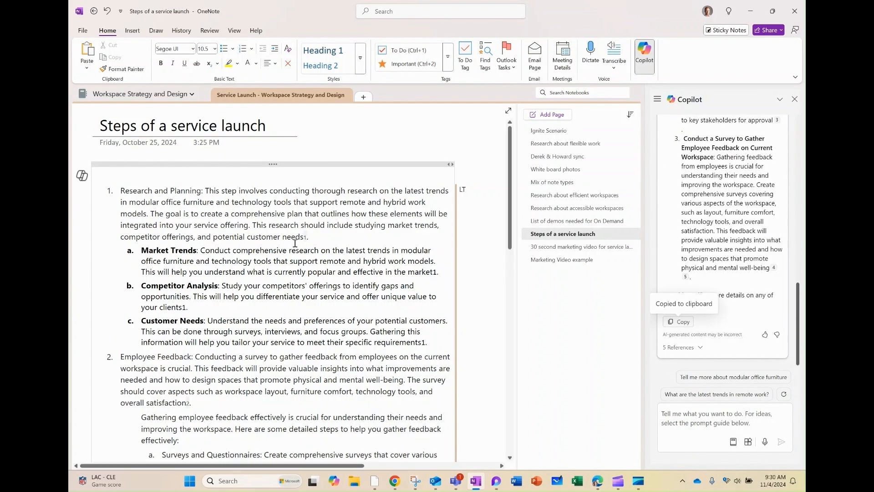
{"action": "left_click", "coordinate": [105, 176]}
{"action": "key", "text": "ctrl+v"}
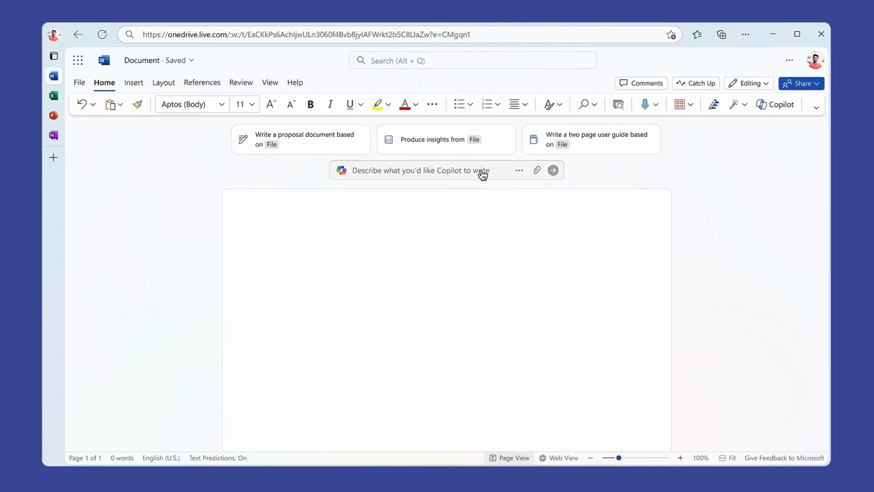
- In Word, start a Copilot draft prompt "Write an RFP response document based on" the file CommercialChargerPro-Spec_Updated_Sept13
{"action": "left_click", "coordinate": [482, 173]}
{"action": "type", "text": "Write an RFP response document based on /"}
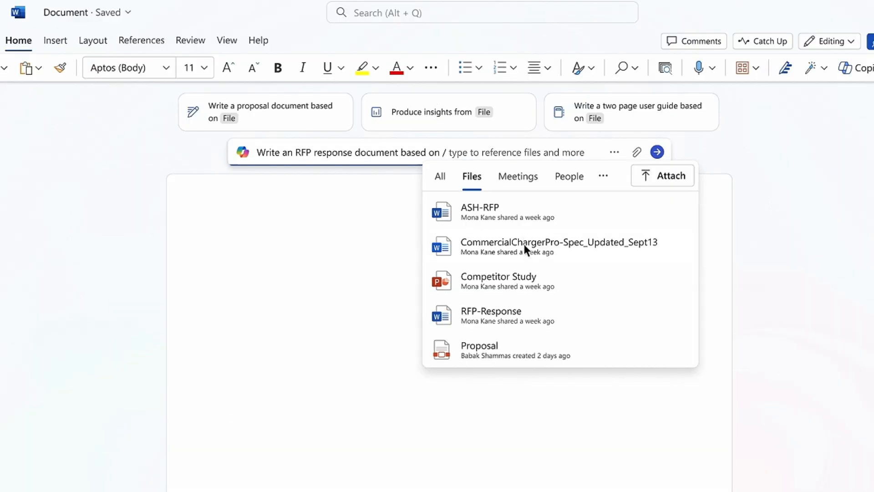
{"action": "left_click", "coordinate": [505, 244]}
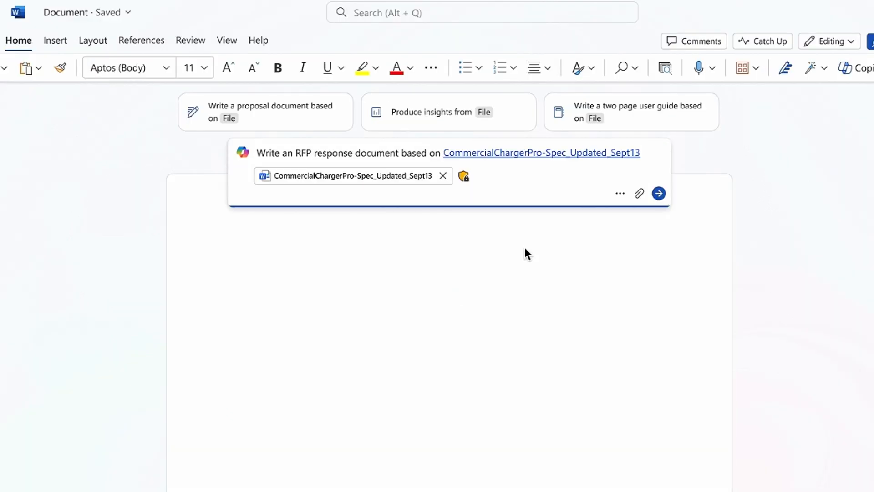
- Extend the prompt to pull in relevant info from the RFP Discussion meeting and structure it on RFP reply framework, and submit it
{"action": "type", "text": ". Pull in relevant info from my meeting /"}
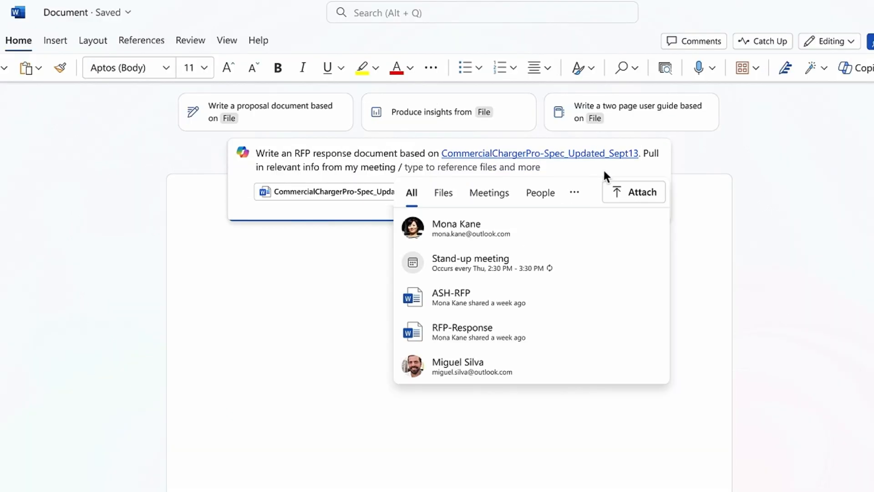
{"action": "left_click", "coordinate": [491, 201]}
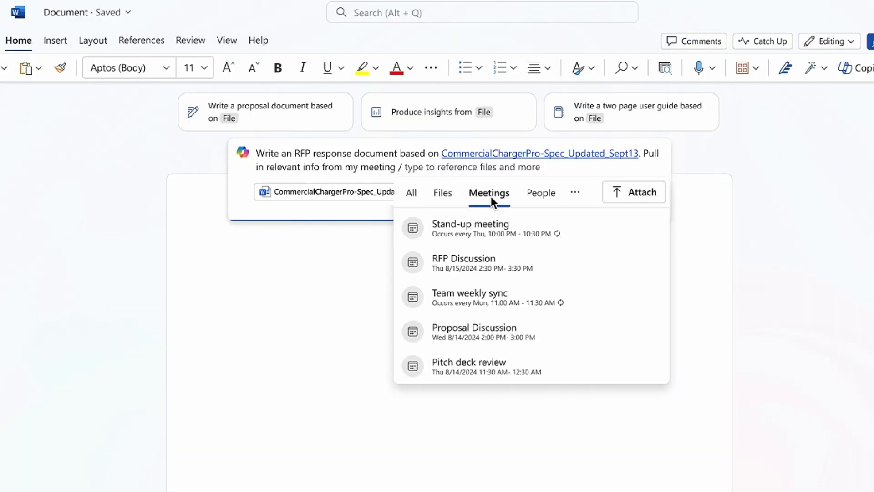
{"action": "left_click", "coordinate": [509, 265]}
{"action": "type", "text": "and structure it based on /"}
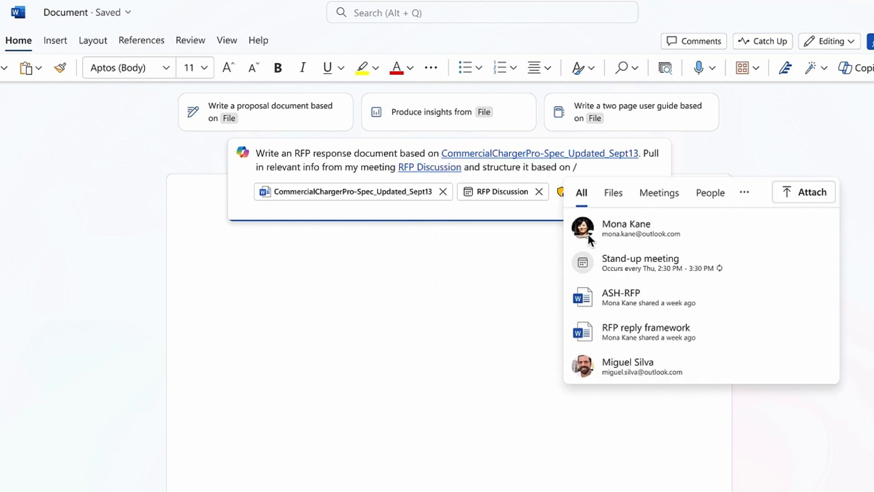
{"action": "left_click", "coordinate": [628, 328]}
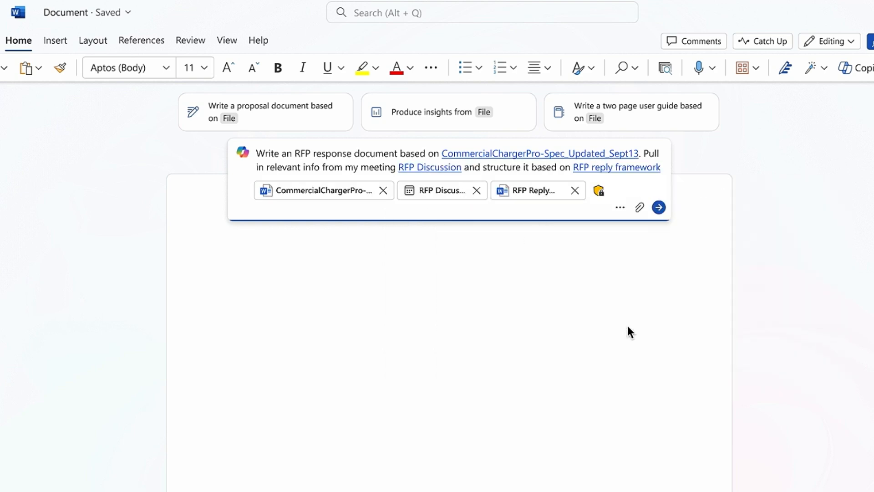
{"action": "left_click", "coordinate": [659, 207]}
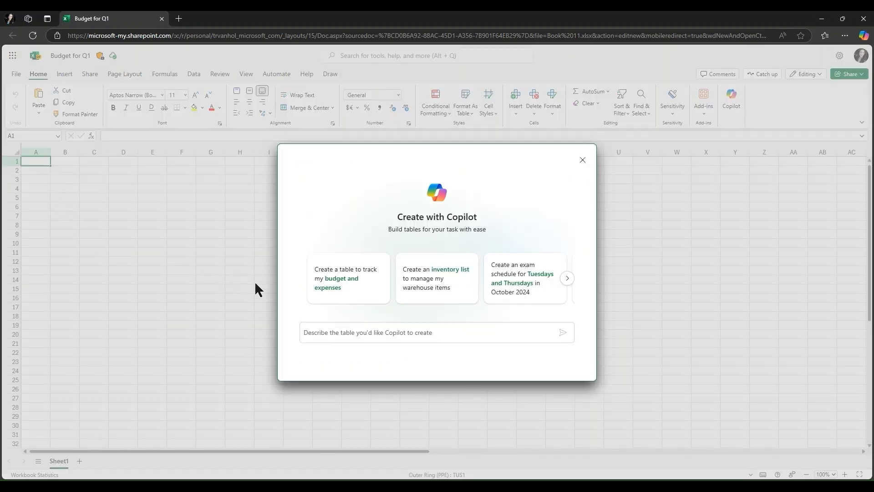
- In Excel, have Copilot "Create a table to track my budget and expenses for the marketing team" in the Budget for Q1 workbook
{"action": "left_click", "coordinate": [310, 298]}
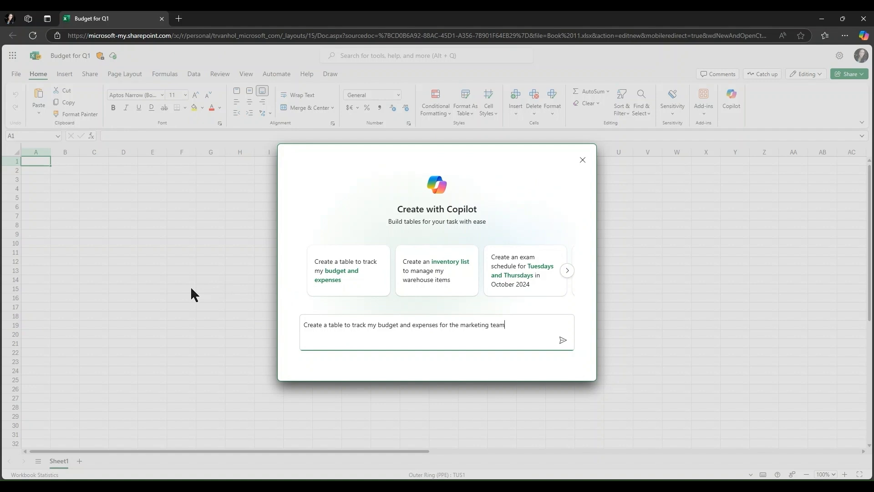
{"action": "left_click", "coordinate": [562, 342]}
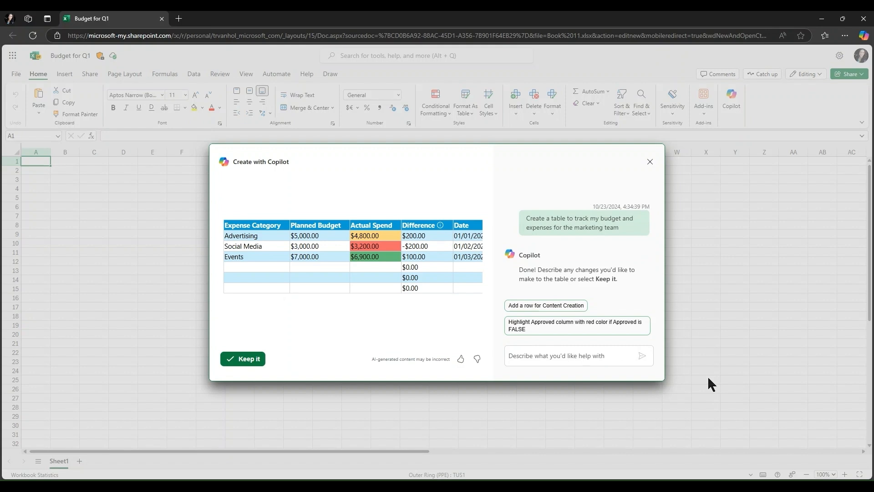
- Ask Copilot to "Create a row for campaigns" in the proposed budget table and keep the table
{"action": "left_click", "coordinate": [563, 357]}
{"action": "type", "text": "Create a row for campaigns"}
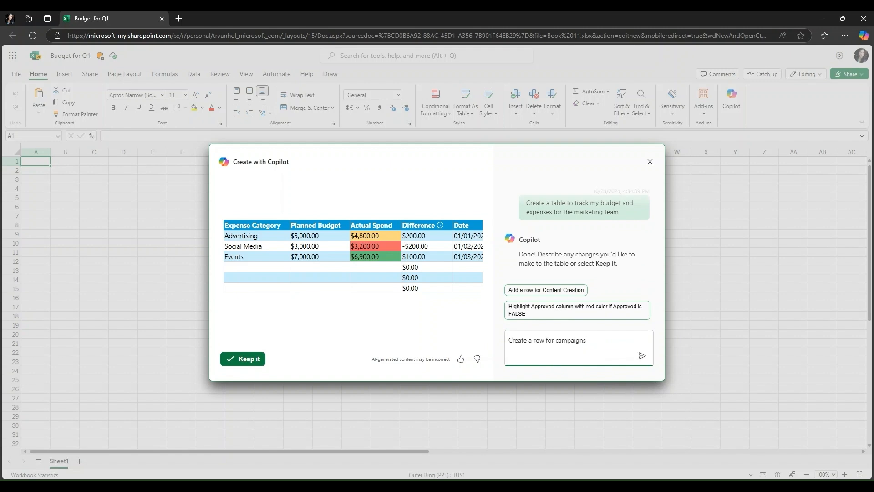
{"action": "left_click", "coordinate": [641, 356]}
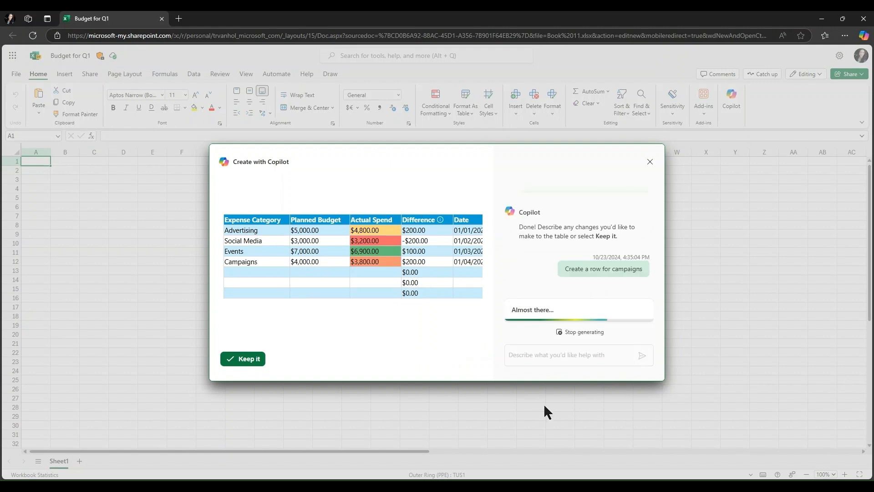
{"action": "left_click", "coordinate": [251, 360]}
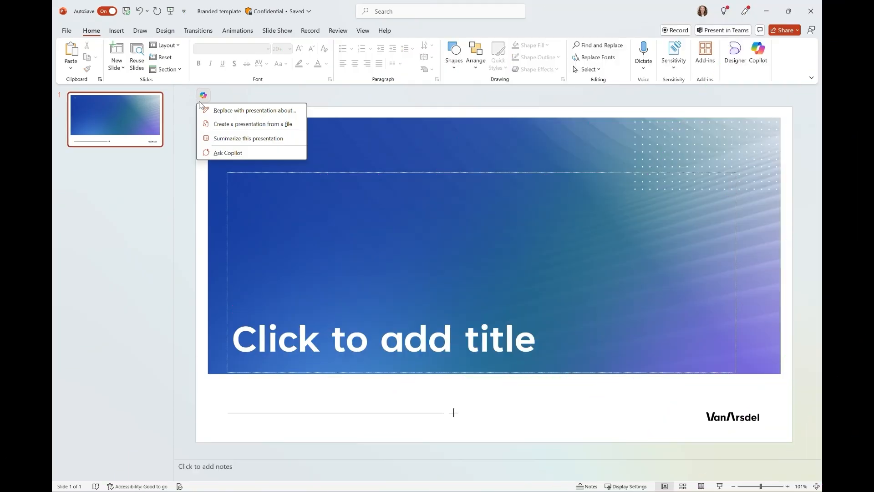
- In PowerPoint, have Copilot outline a presentation from "Write a comprehensive guide on what it means to be a great product manager, including practical tips and tricks"
{"action": "left_click", "coordinate": [203, 111]}
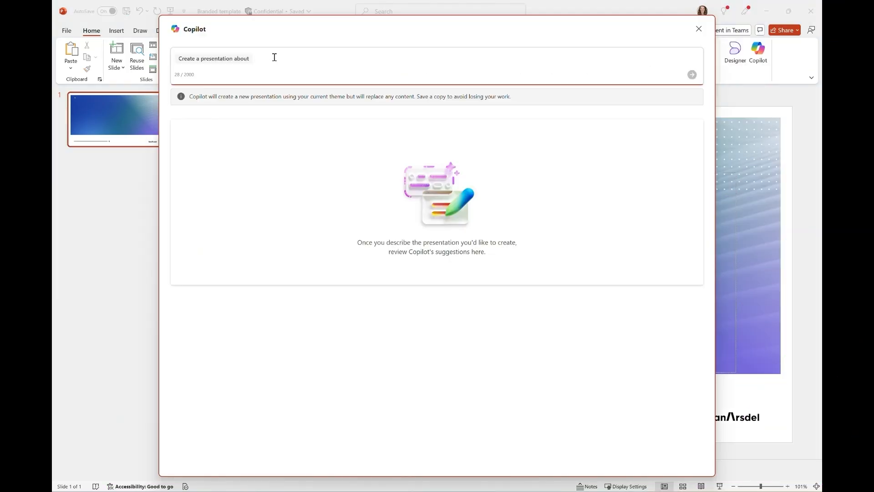
{"action": "key", "text": "ctrl+v"}
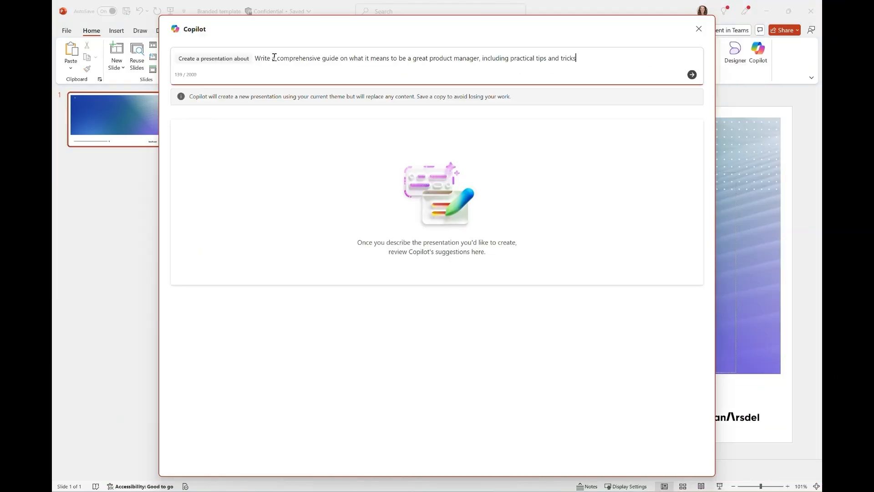
{"action": "left_click", "coordinate": [692, 75]}
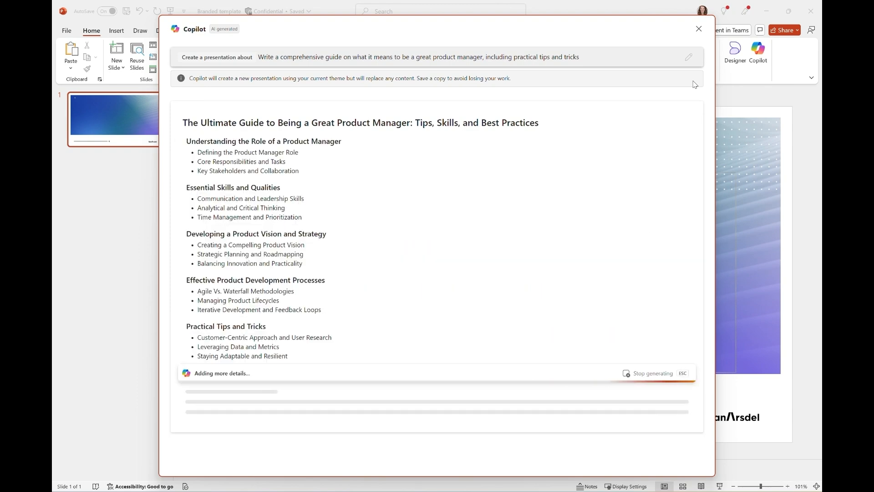
- Add an outline topic about "top requirements in our organization based on" the Core Requirements for a Product Manager file, after Essential Skills and Qualities
{"action": "left_click", "coordinate": [423, 226]}
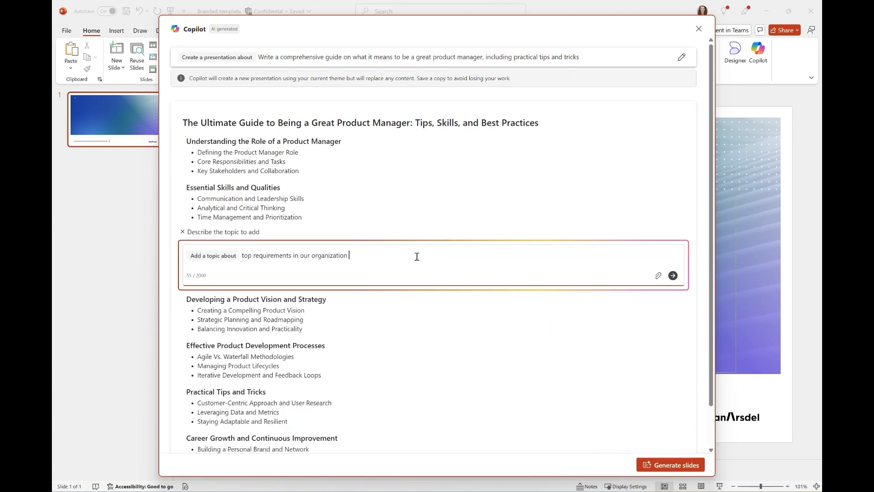
{"action": "type", "text": "based on /"}
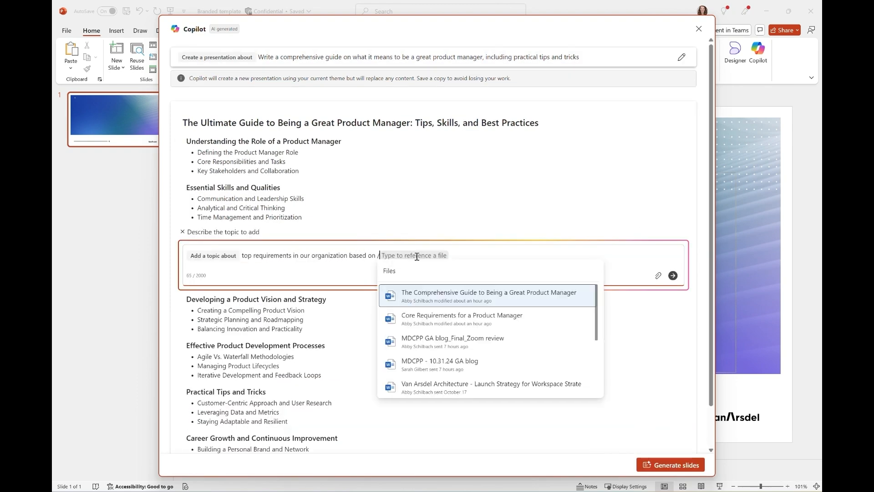
{"action": "left_click", "coordinate": [425, 317]}
{"action": "left_click", "coordinate": [675, 292]}
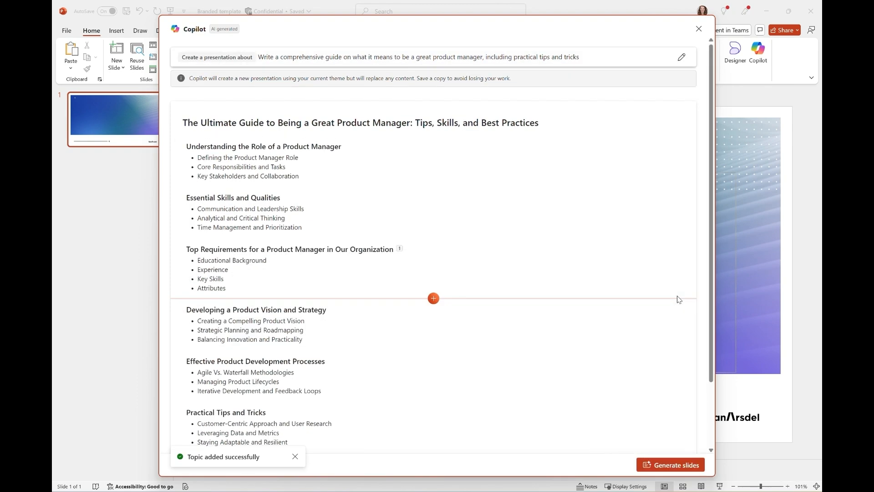
- Move the Top Requirements for a Product Manager topic above Essential Skills and Qualities and generate the slides
{"action": "left_click_drag", "start_coordinate": [177, 269], "coordinate": [185, 215]}
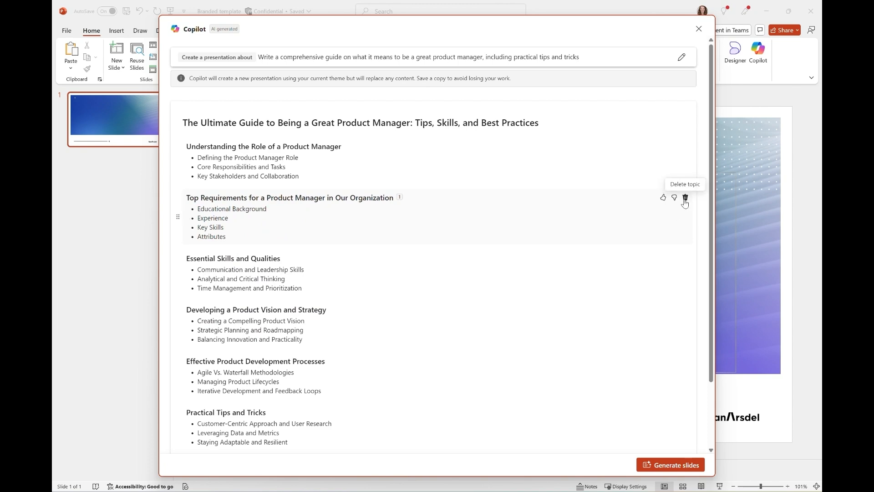
{"action": "left_click", "coordinate": [643, 464]}
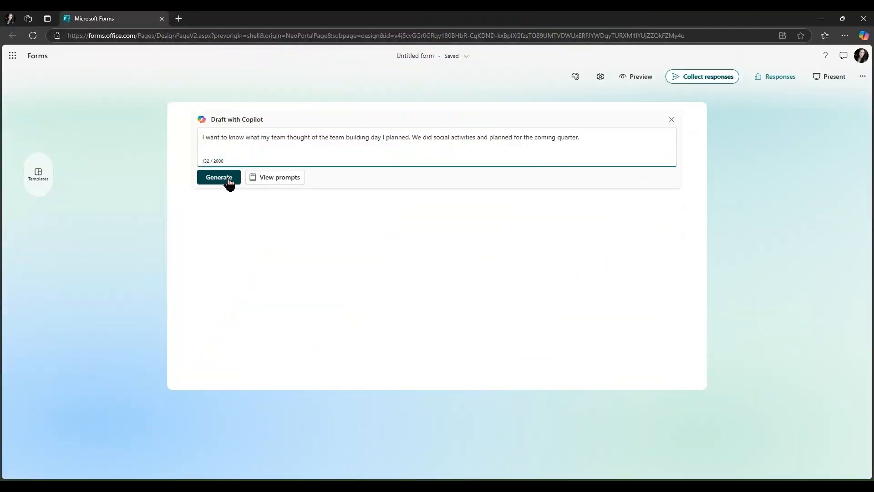
- In Microsoft Forms, generate the team building day feedback form with Copilot and apply the colorful paper-figures design
{"action": "left_click", "coordinate": [227, 179]}
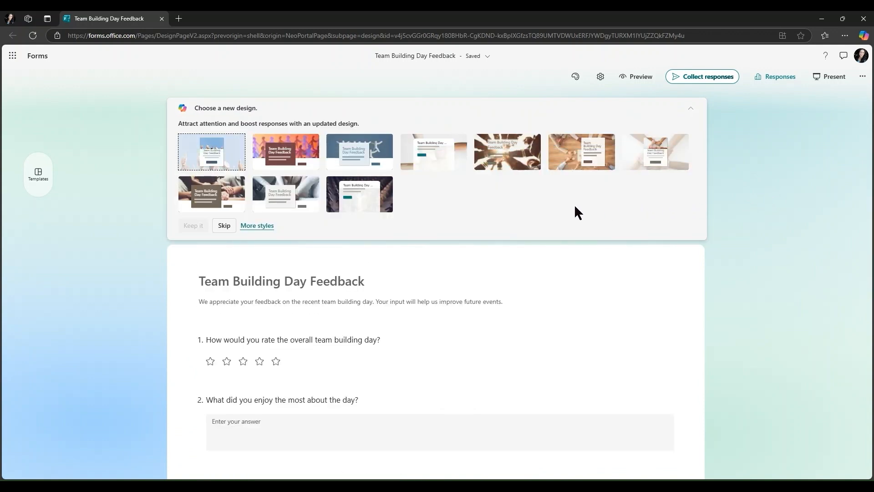
{"action": "left_click", "coordinate": [313, 155]}
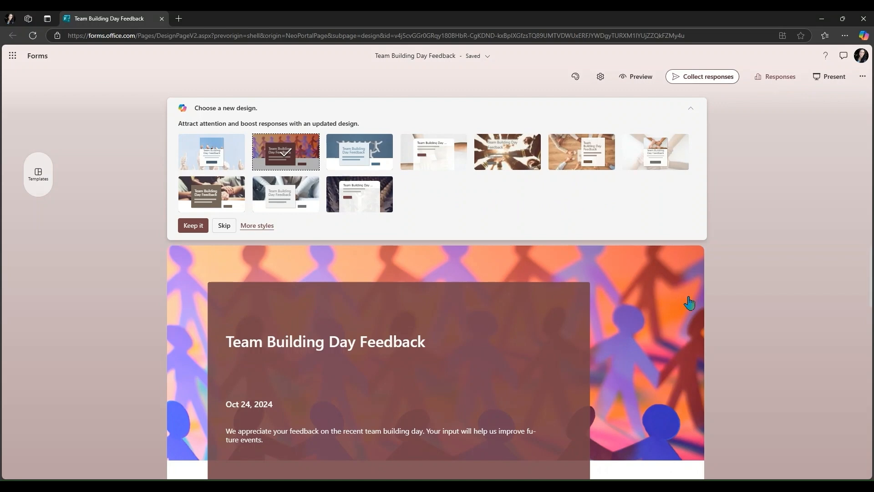
{"action": "scroll", "coordinate": [712, 299], "scroll_direction": "down", "scroll_amount": 2}
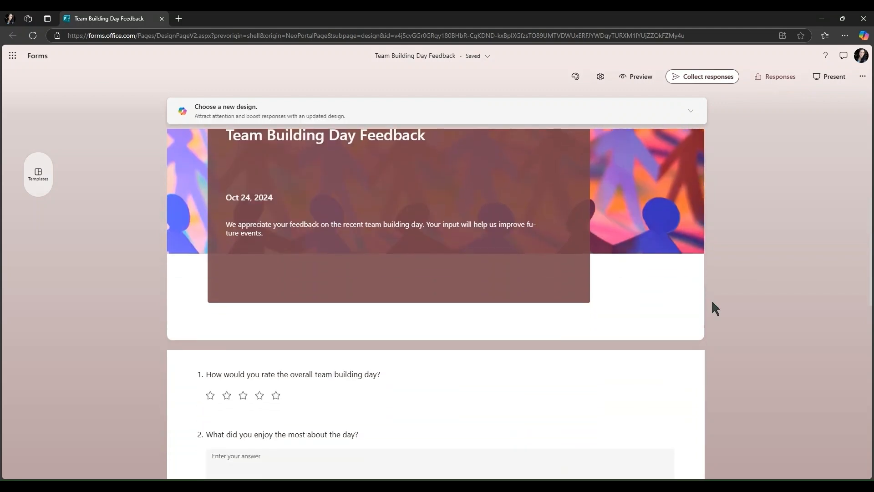
{"action": "scroll", "coordinate": [713, 302], "scroll_direction": "down", "scroll_amount": 3}
{"action": "scroll", "coordinate": [712, 302], "scroll_direction": "down", "scroll_amount": 3}
{"action": "scroll", "coordinate": [713, 302], "scroll_direction": "down", "scroll_amount": 4}
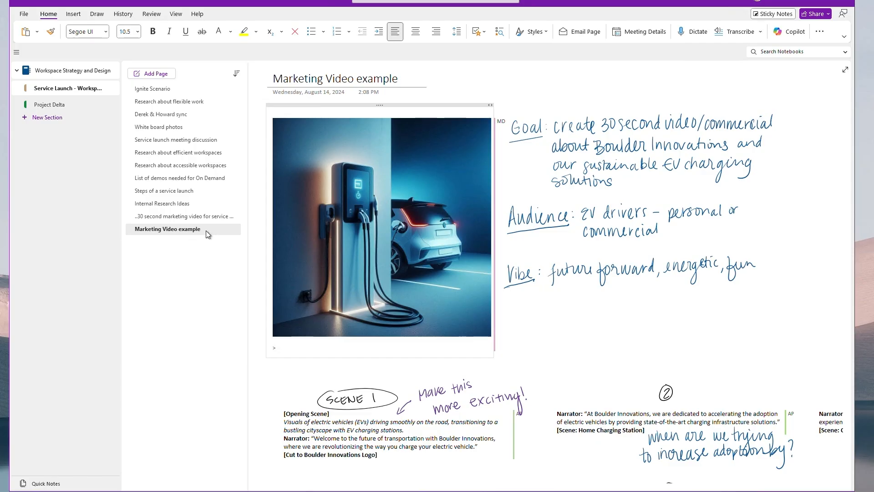
- In OneNote, examine the notes on several Service Launch section pages, from the 30 second marketing video script to Research about flexible work
{"action": "left_click", "coordinate": [201, 217]}
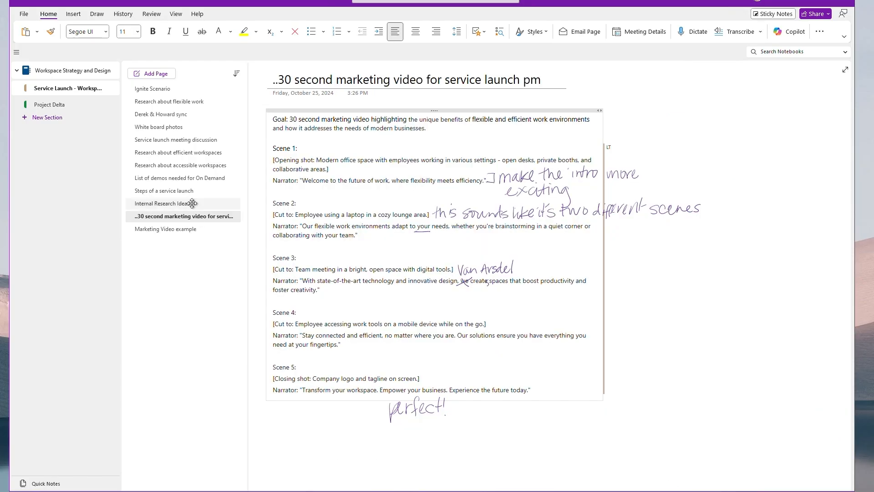
{"action": "left_click", "coordinate": [191, 203]}
{"action": "left_click", "coordinate": [189, 191]}
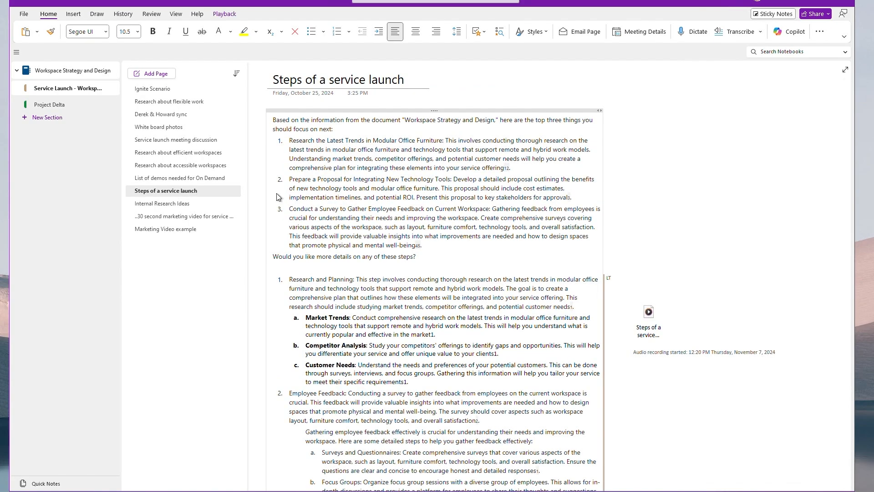
{"action": "scroll", "coordinate": [276, 197], "scroll_direction": "down", "scroll_amount": 10}
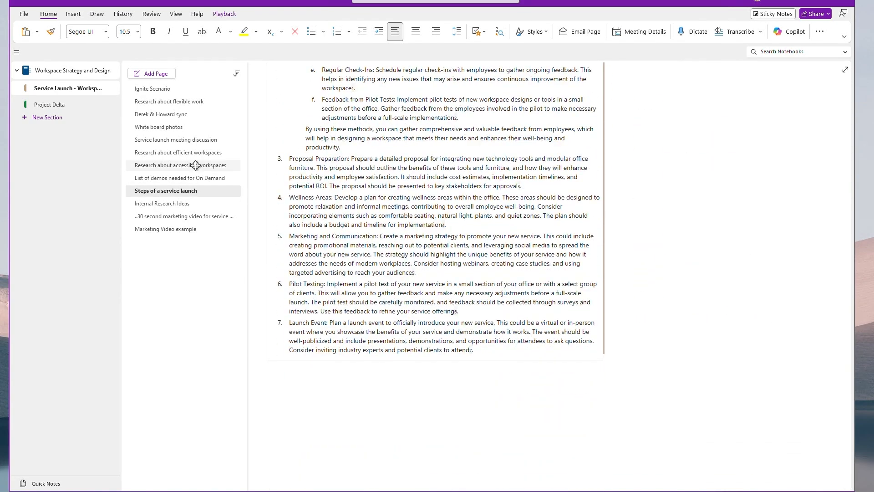
{"action": "left_click", "coordinate": [196, 164]}
{"action": "left_click", "coordinate": [190, 152]}
{"action": "scroll", "coordinate": [377, 187], "scroll_direction": "down", "scroll_amount": 1}
{"action": "scroll", "coordinate": [377, 187], "scroll_direction": "down", "scroll_amount": 6}
{"action": "scroll", "coordinate": [376, 186], "scroll_direction": "up", "scroll_amount": 5}
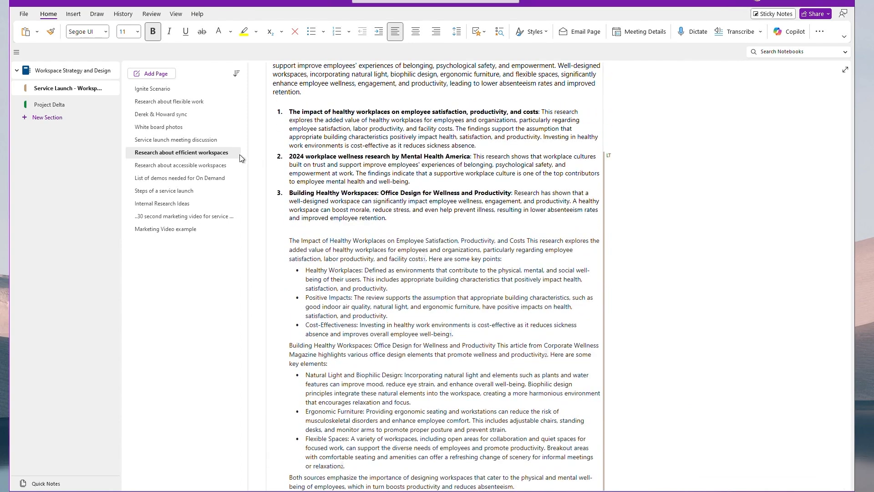
{"action": "left_click", "coordinate": [204, 140]}
{"action": "left_click", "coordinate": [185, 102]}
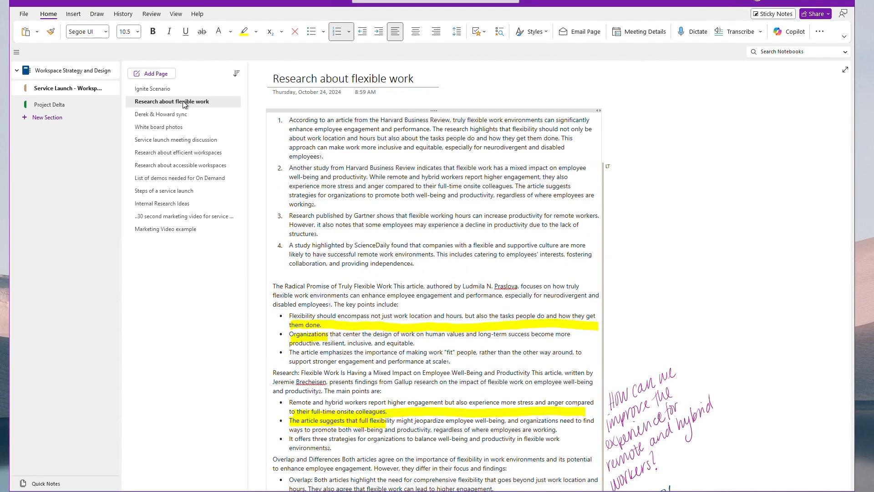
- Ask Copilot to "organize this section", apply the proposed page categories, and check several of the regrouped pages
{"action": "left_click", "coordinate": [785, 30]}
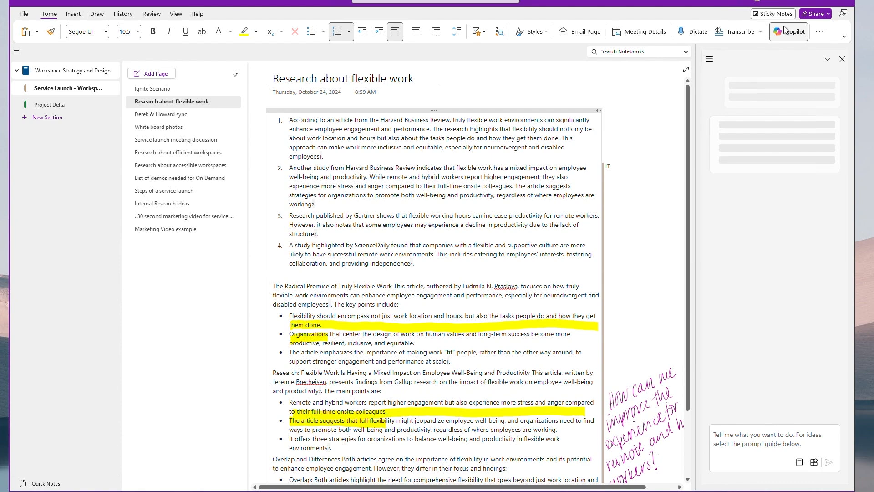
{"action": "type", "text": "organize this section"}
{"action": "key", "text": "Return"}
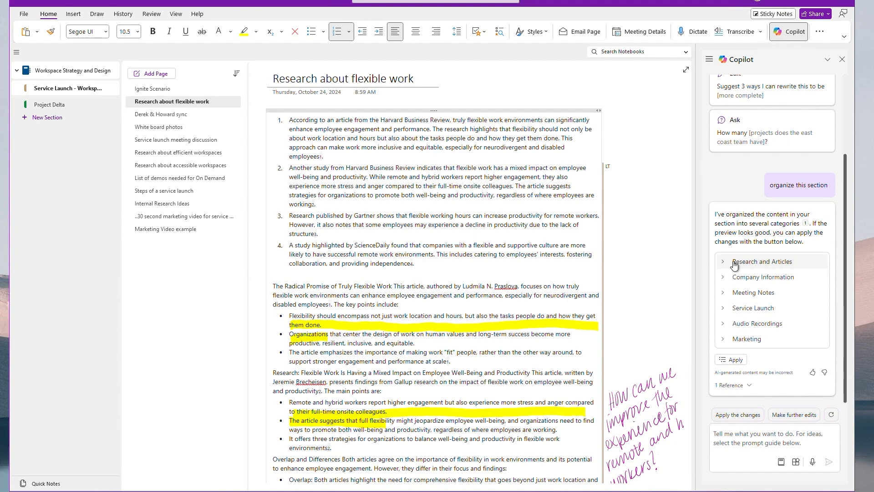
{"action": "left_click", "coordinate": [724, 322]}
{"action": "left_click", "coordinate": [730, 359]}
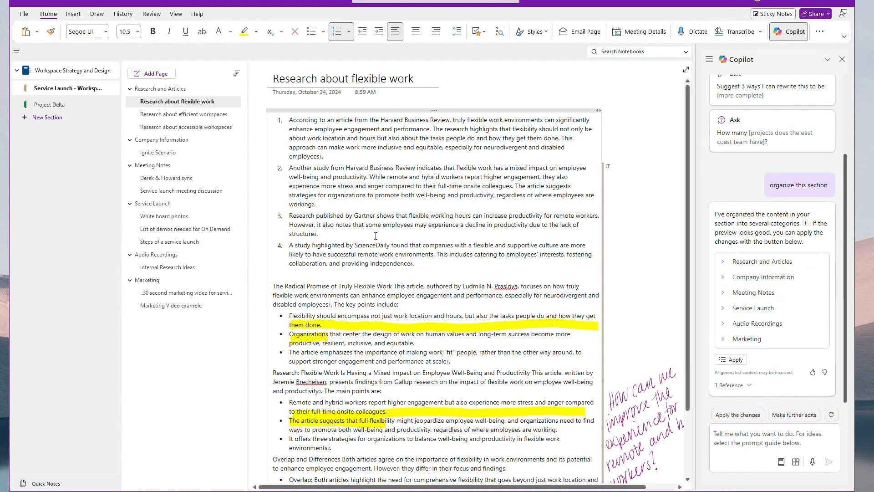
{"action": "left_click", "coordinate": [186, 127]}
{"action": "left_click", "coordinate": [187, 229]}
{"action": "left_click", "coordinate": [185, 269]}
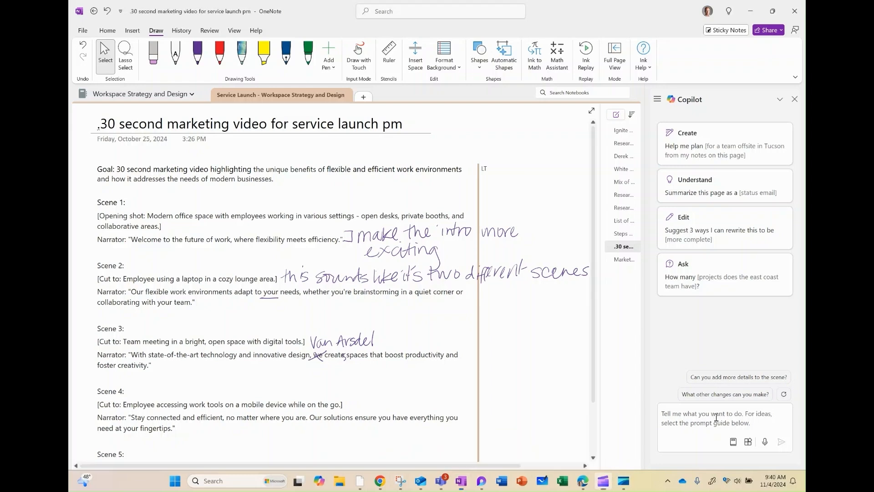
- Handwrite the Copilot prompt "Can you rewrite scene one based on the notes?", submit it, and paste the copied reply above Scene 1
{"action": "mouse_move", "coordinate": [666, 415]}
{"action": "left_mouse_down"}
{"action": "mouse_move", "coordinate": [764, 409]}
{"action": "mouse_move", "coordinate": [782, 421]}
{"action": "left_mouse_up"}
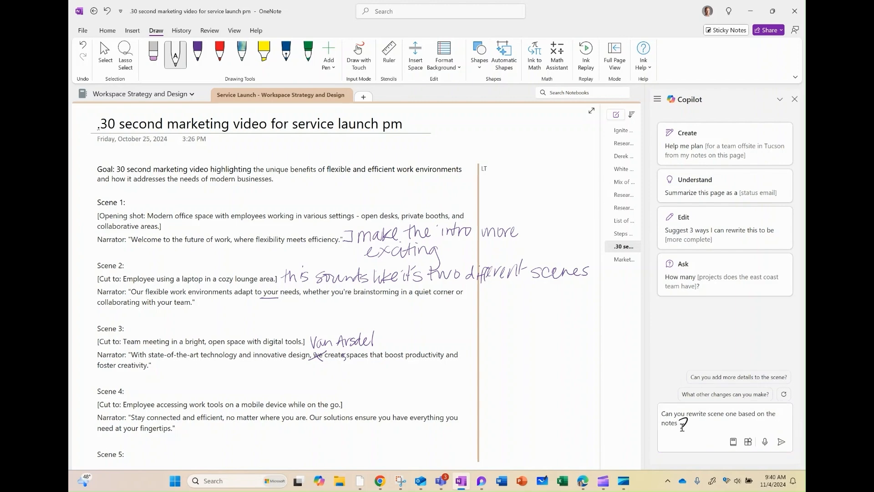
{"action": "left_click", "coordinate": [781, 442]}
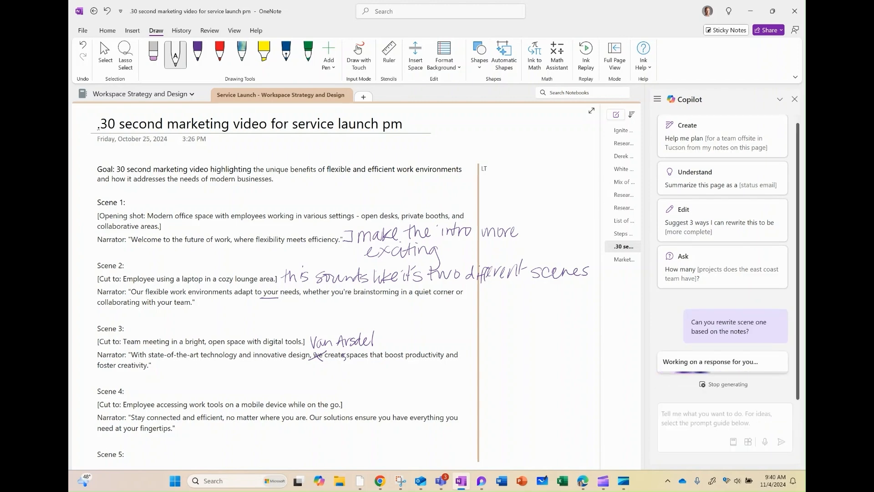
{"action": "left_click", "coordinate": [679, 333]}
{"action": "left_click", "coordinate": [102, 192]}
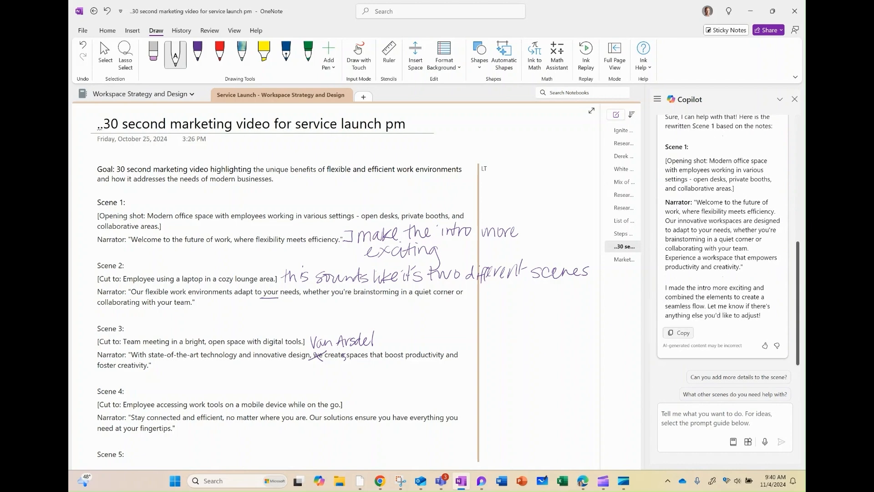
{"action": "left_click", "coordinate": [105, 57]}
{"action": "right_click", "coordinate": [100, 192]}
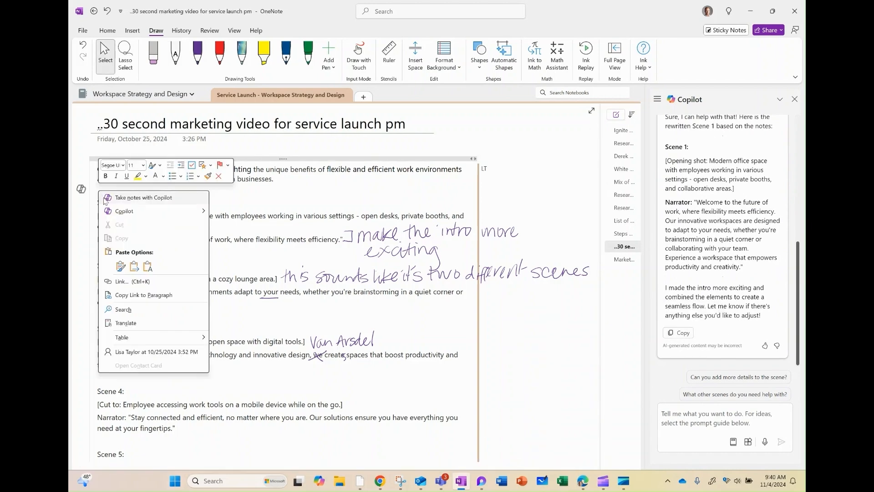
{"action": "left_click", "coordinate": [146, 268]}
- Strike through the original Scene 1 opening-shot text beneath the pasted rewrite with the ink pen
{"action": "left_click", "coordinate": [175, 55]}
{"action": "left_click_drag", "start_coordinate": [95, 190], "coordinate": [350, 189]}
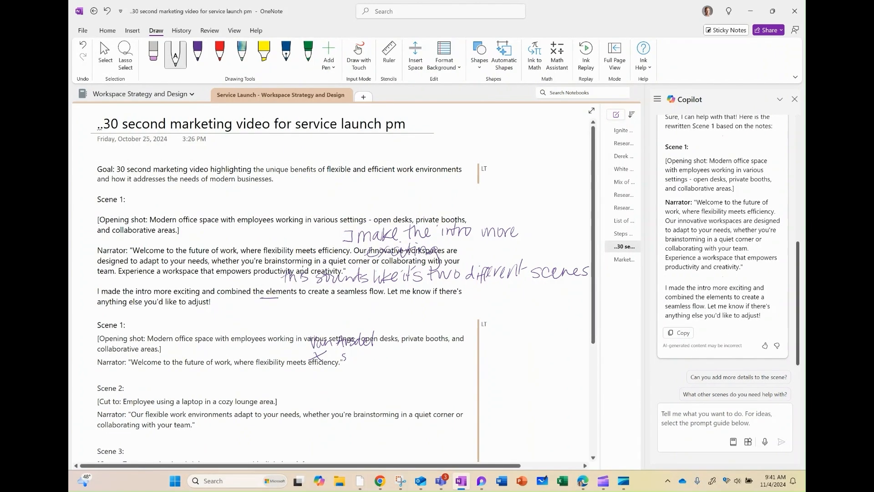
{"action": "left_click_drag", "start_coordinate": [98, 339], "coordinate": [469, 341]}
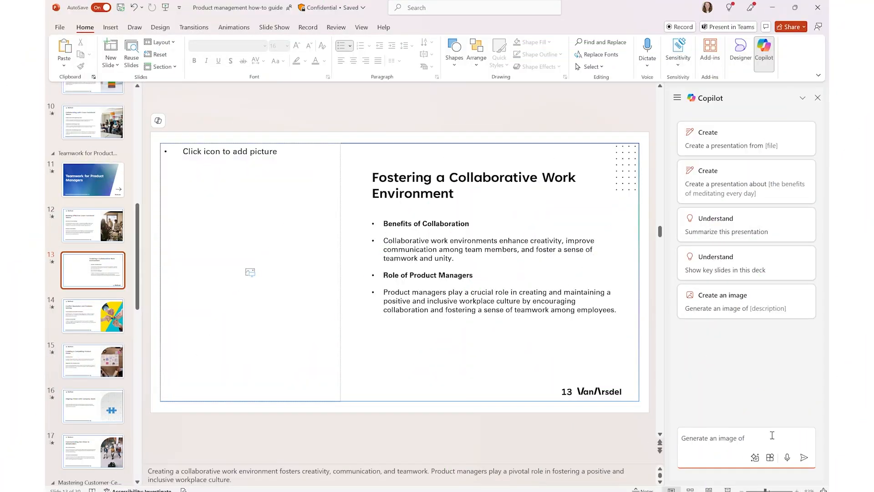
- In PowerPoint, generate an image of "small team working together in a vibrant modern office" and insert the fourth result on slide 13
{"action": "type", "text": "small team working together in a vibrant modern office"}
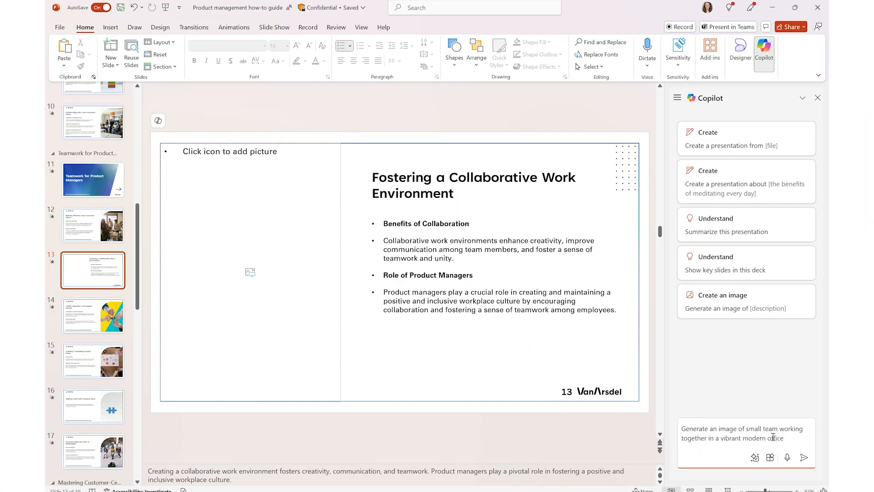
{"action": "left_click", "coordinate": [804, 459]}
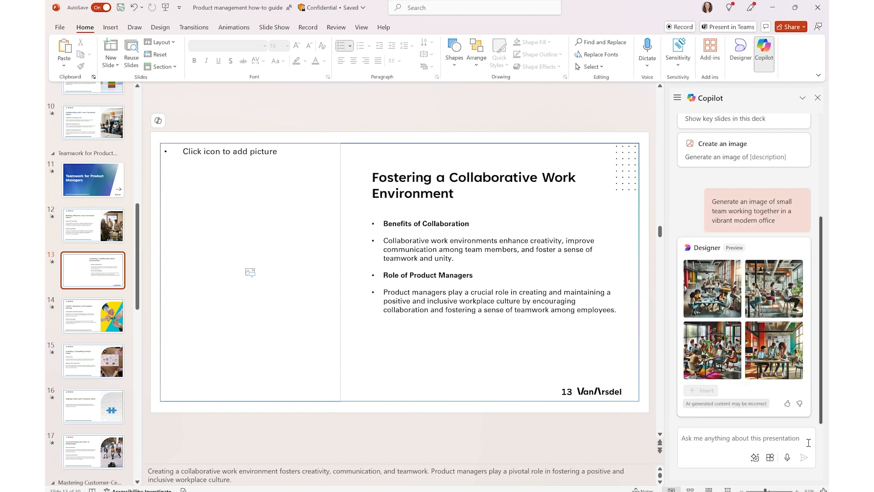
{"action": "left_click", "coordinate": [795, 371]}
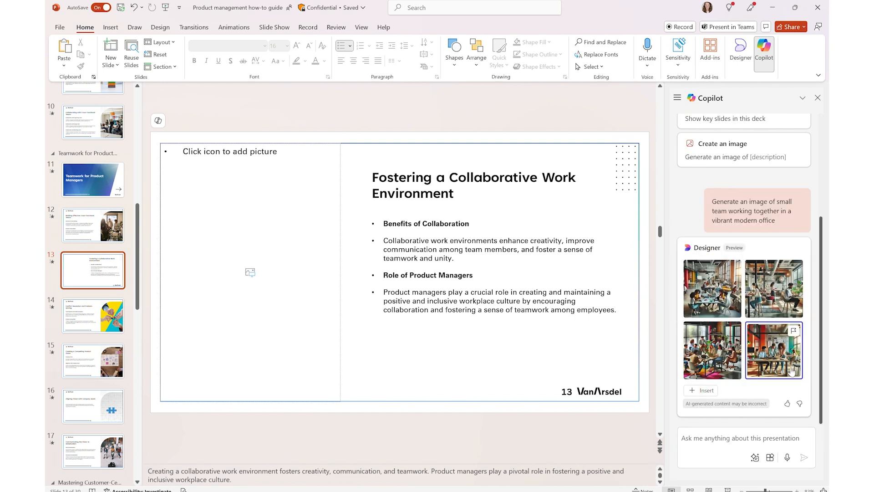
{"action": "left_click", "coordinate": [710, 395]}
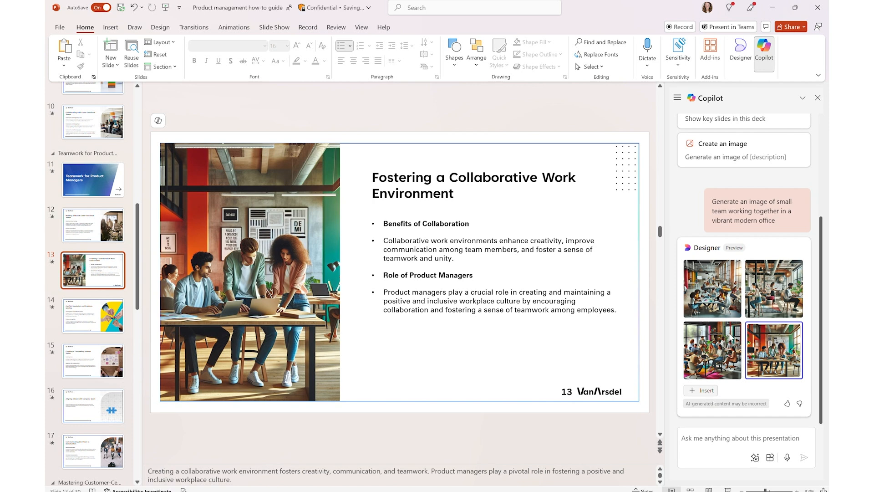
- Get Designer ideas for slide 13 and choose one of the suggested layouts
{"action": "left_click", "coordinate": [741, 68]}
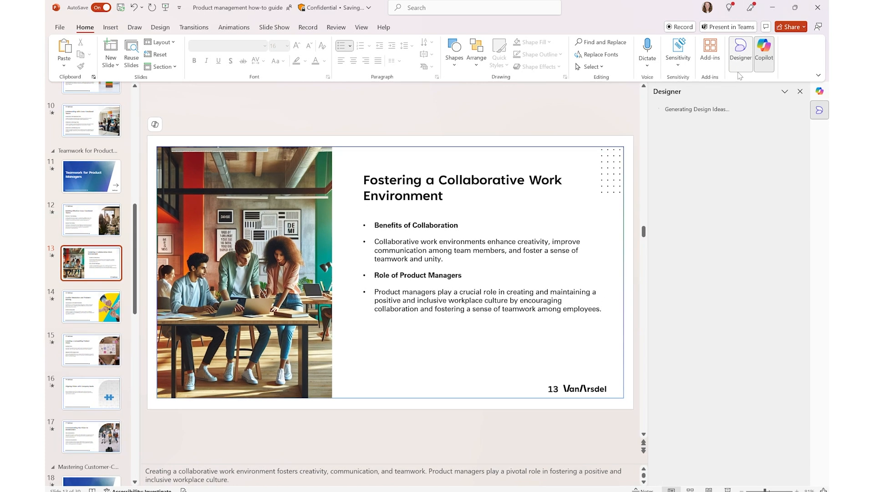
{"action": "left_click", "coordinate": [739, 344]}
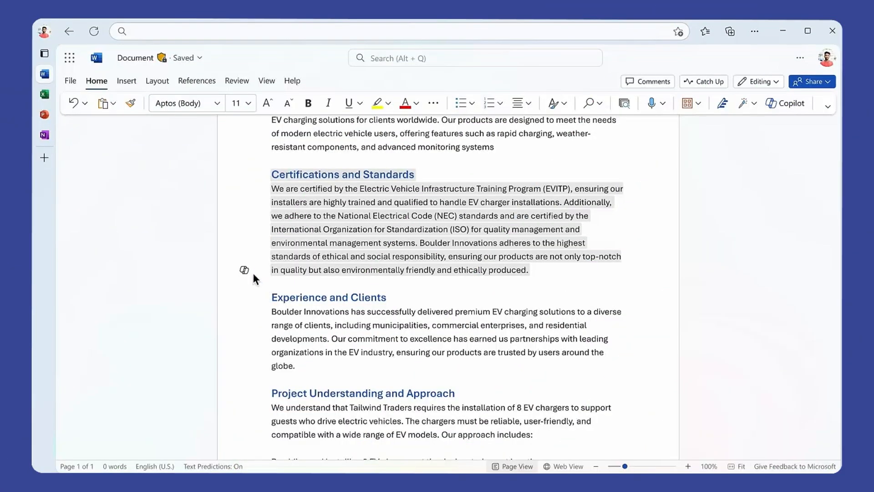
- In Word, have Copilot visualize Certifications and Standards as a table with a column outlining why these certifications and standards are important for retailers
{"action": "left_click", "coordinate": [244, 269]}
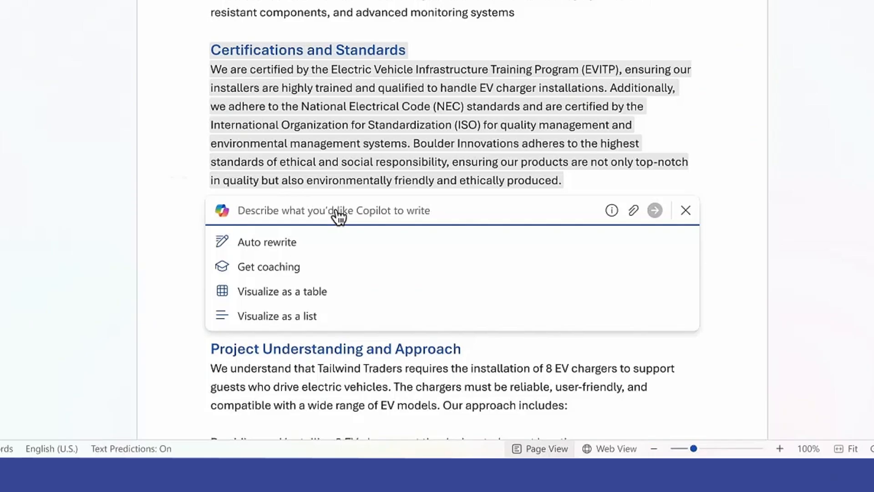
{"action": "key", "text": "ctrl+v"}
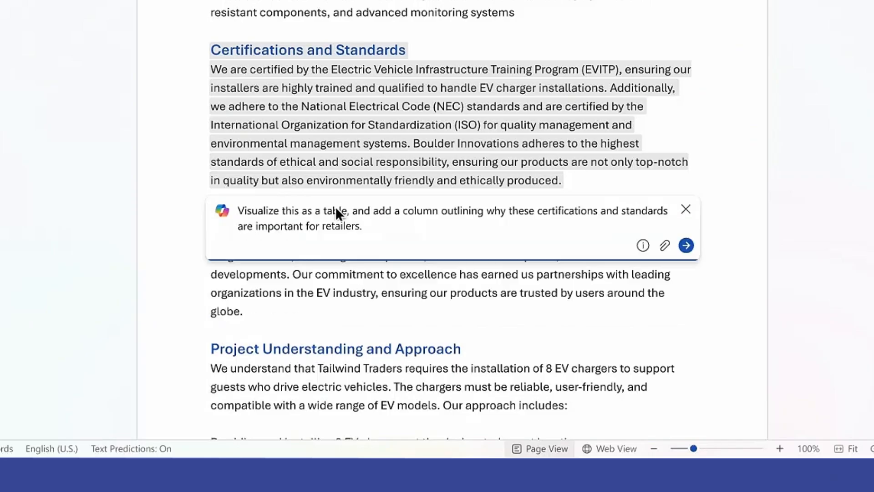
{"action": "left_click", "coordinate": [686, 245]}
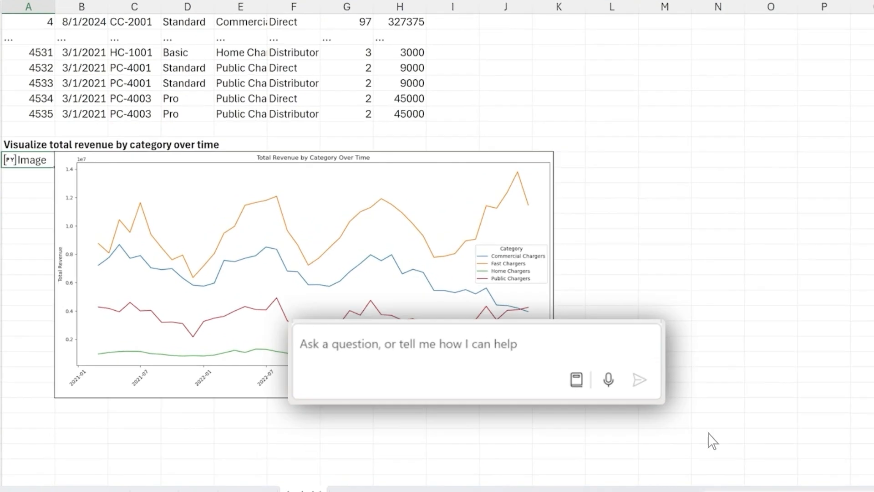
- In Excel, ask Copilot "Can you forecast revenue by category for the next 2 years, with historic data in a single chart?"
{"action": "type", "text": "Can you forecast revenue by category for the next 2 years, with historic data in a single chart?"}
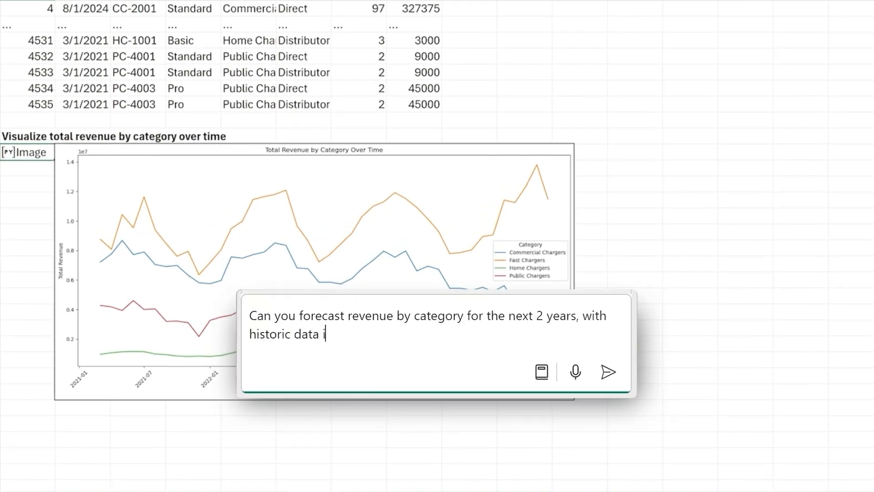
{"action": "left_click", "coordinate": [608, 373]}
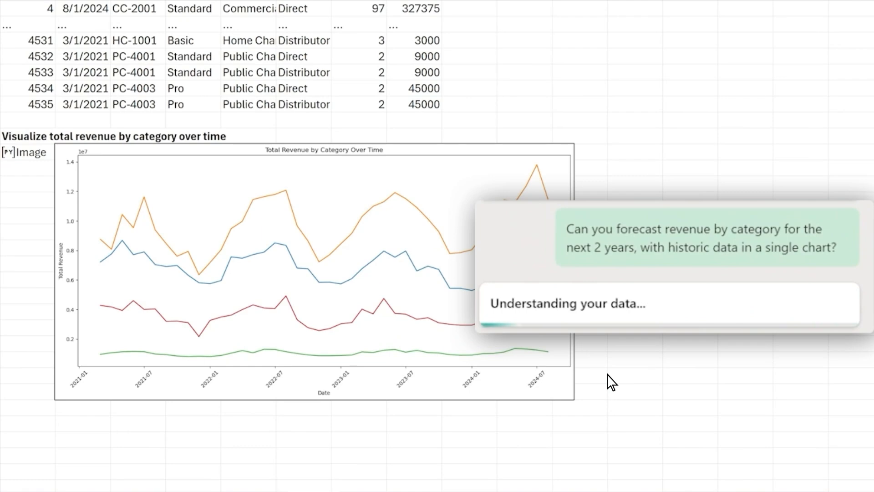